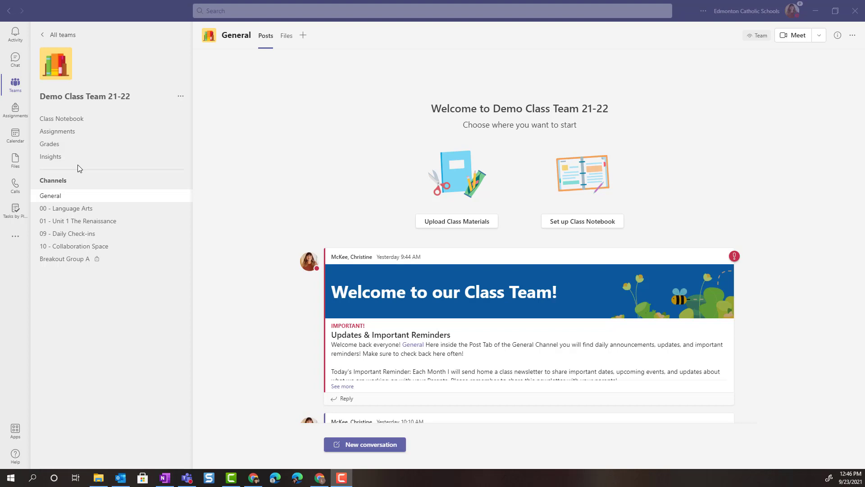
Create a new assignment in Demo Class Team 21-22 titled "Design Your Own Locker"
{"action": "left_click", "coordinate": [69, 133]}
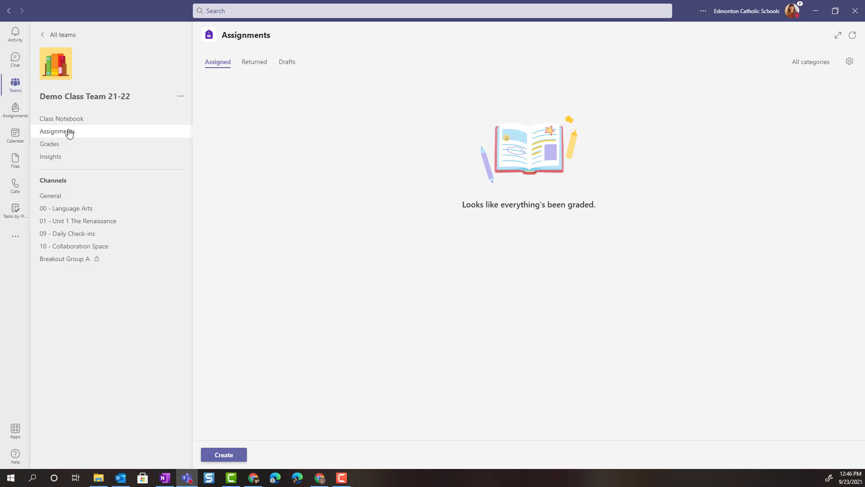
{"action": "left_click", "coordinate": [224, 455]}
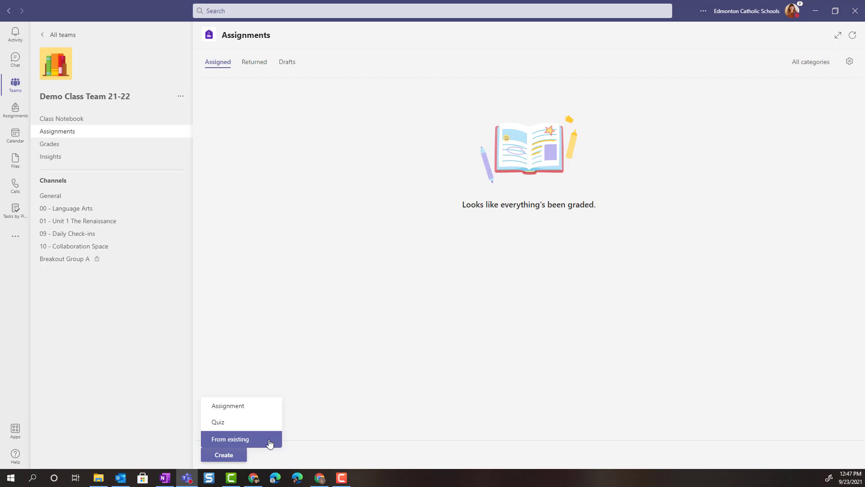
{"action": "left_click", "coordinate": [265, 408]}
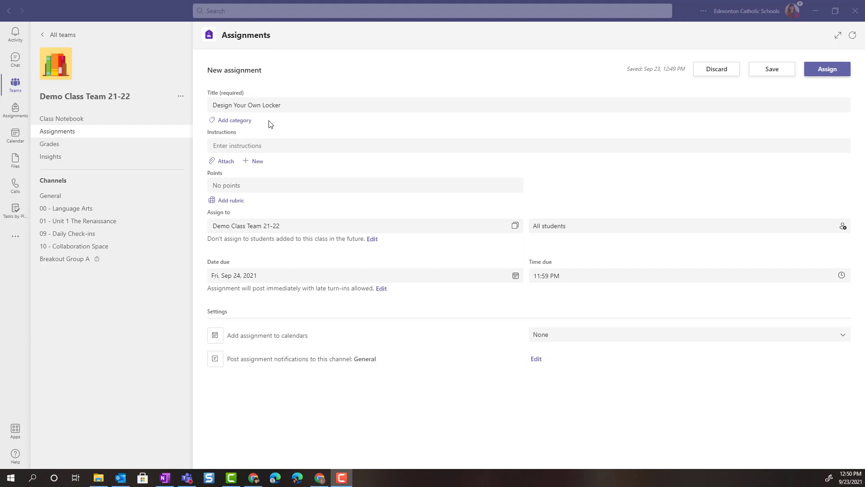
Add the category "Social and Emotional Learning" to the assignment
{"action": "left_click", "coordinate": [233, 124]}
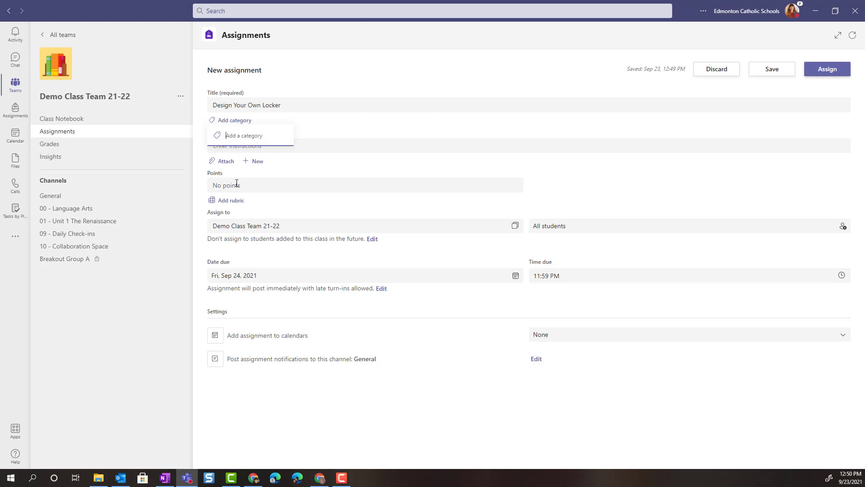
{"action": "left_click", "coordinate": [255, 136]}
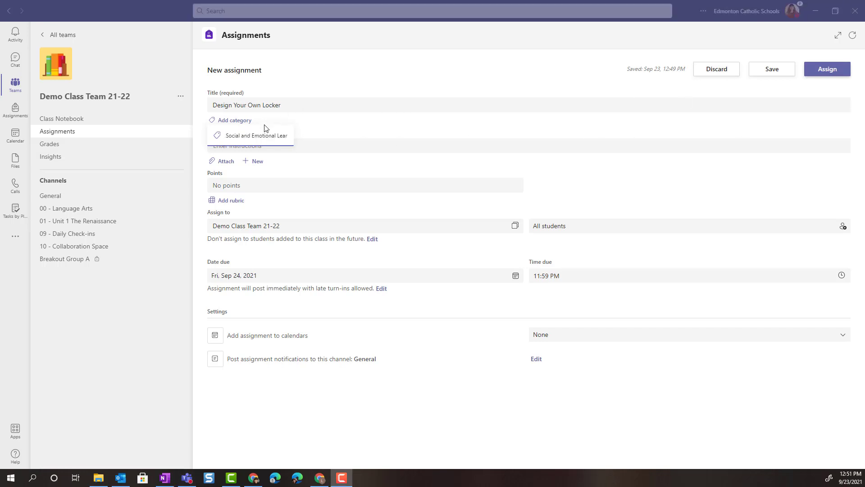
{"action": "left_click", "coordinate": [282, 134]}
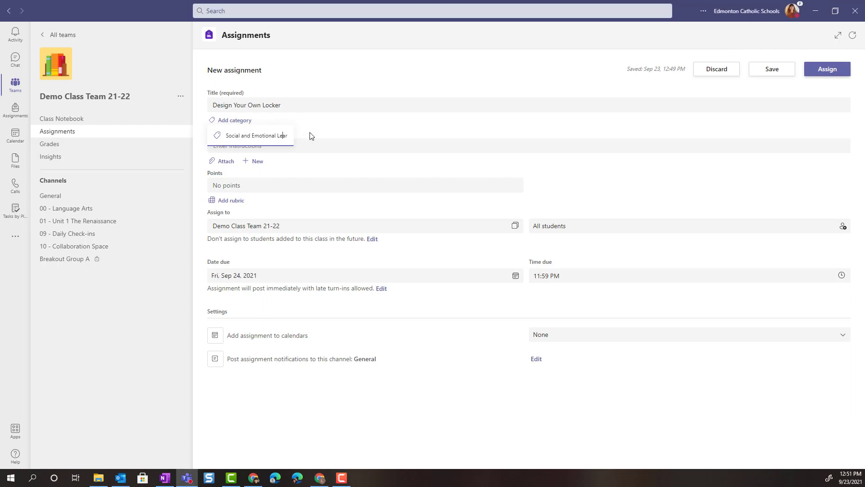
{"action": "key", "text": "Right"}
{"action": "key", "text": "Right"}
{"action": "key", "text": "Right"}
{"action": "key", "text": "Right"}
{"action": "key", "text": "Right"}
{"action": "key", "text": "Right"}
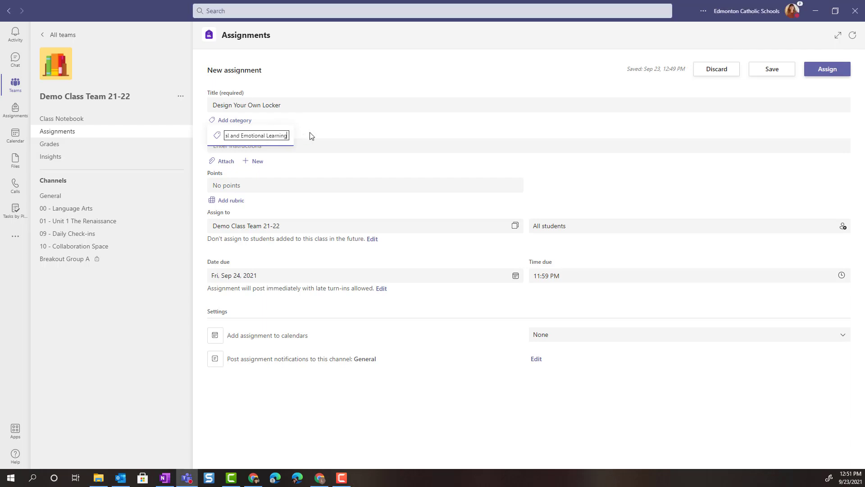
{"action": "key", "text": "Return"}
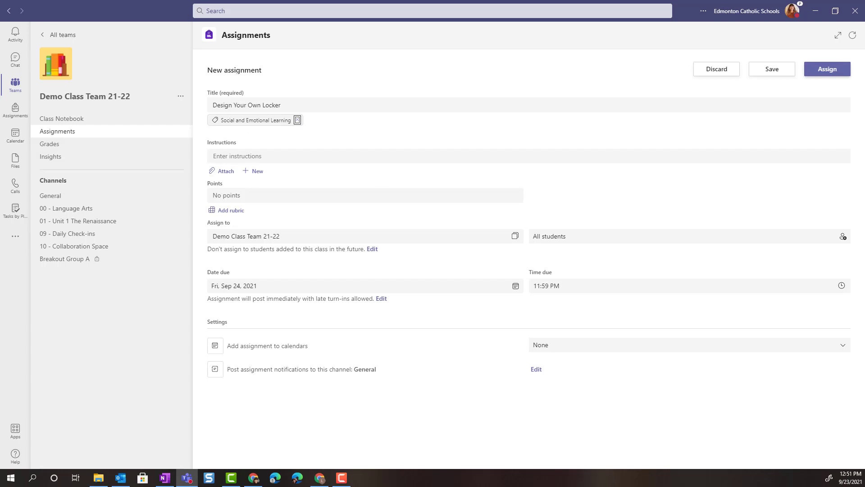
Enter instructions to decorate the locker in the provided PowerPoint with images or stickers about the student, their interests in music, movies, games, etc., hobbies and goals
{"action": "left_click", "coordinate": [248, 159]}
{"action": "type", "text": "In the provided PowerPoint decorate your locker with images or stickers that tell the class more about you, your interests in music, movies, games, etc., your hobbies, and your goals."}
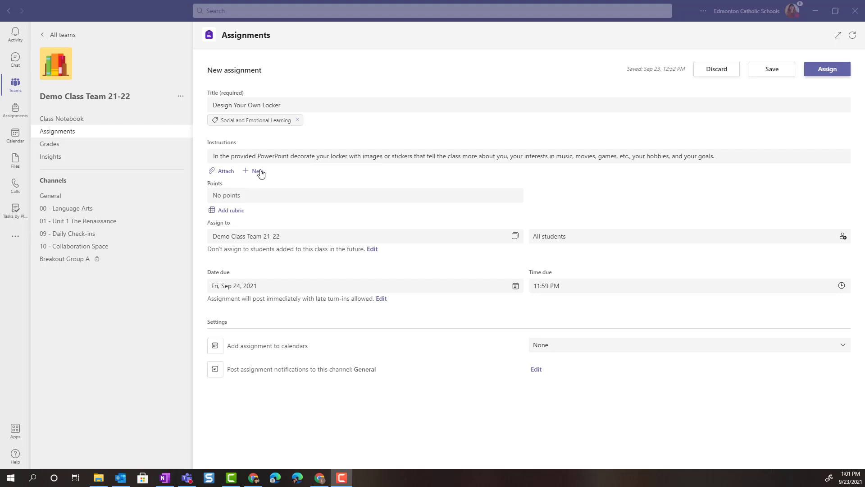
Attach Design Your Own Locker.pptx from the OneDrive folder "2020 - 2021 MS Class Teams Resources" and let students edit their own copy
{"action": "left_click", "coordinate": [224, 173]}
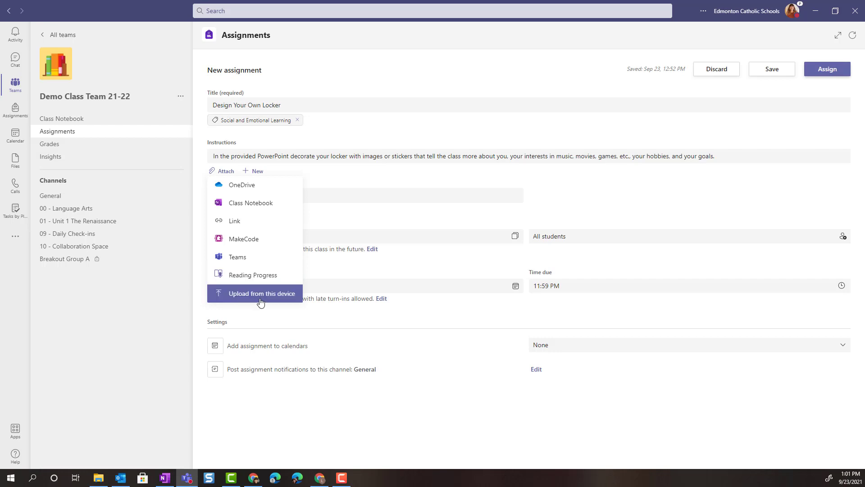
{"action": "left_click", "coordinate": [258, 172]}
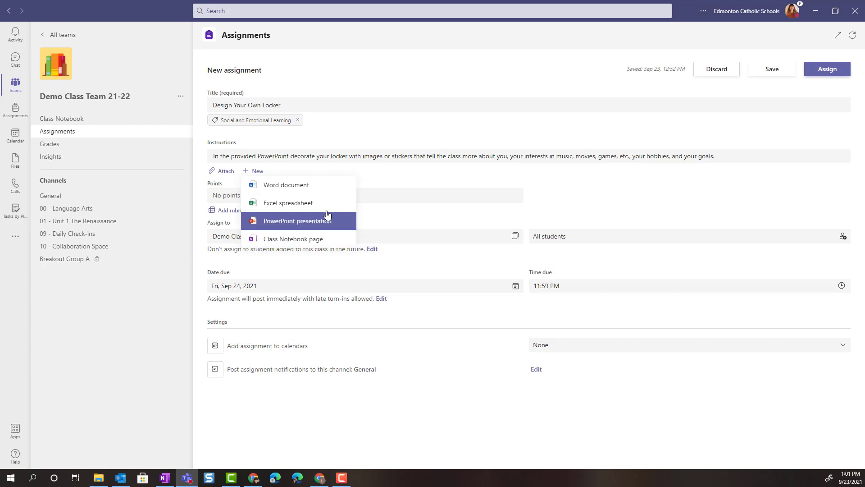
{"action": "left_click", "coordinate": [221, 173]}
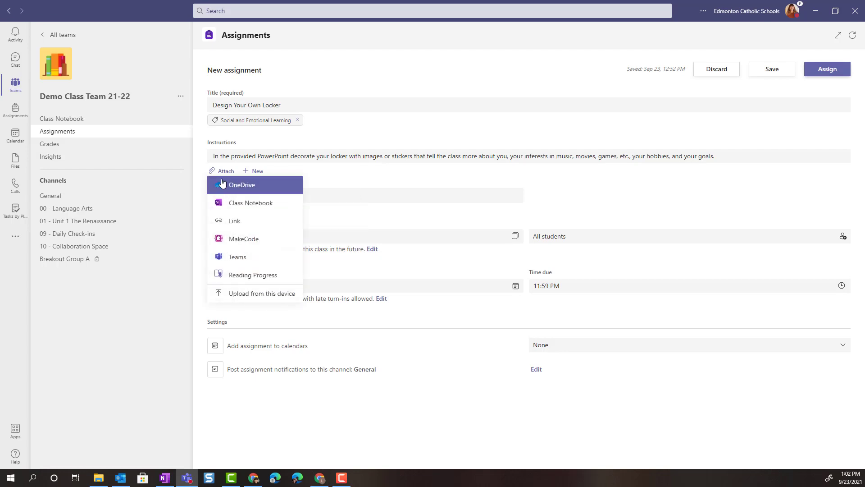
{"action": "left_click", "coordinate": [222, 186]}
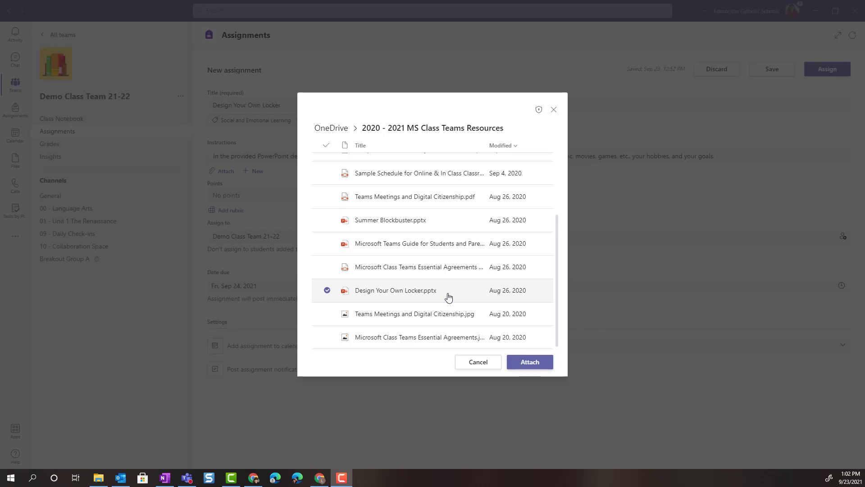
{"action": "left_click", "coordinate": [528, 362]}
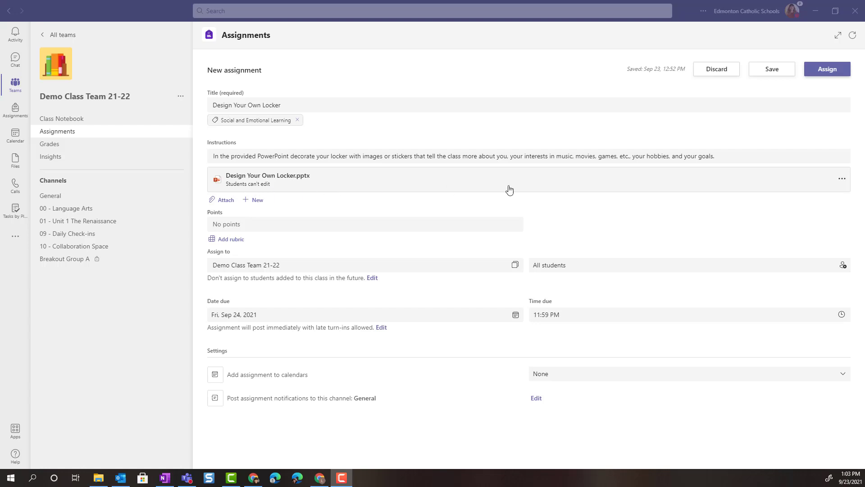
{"action": "left_click", "coordinate": [842, 181]}
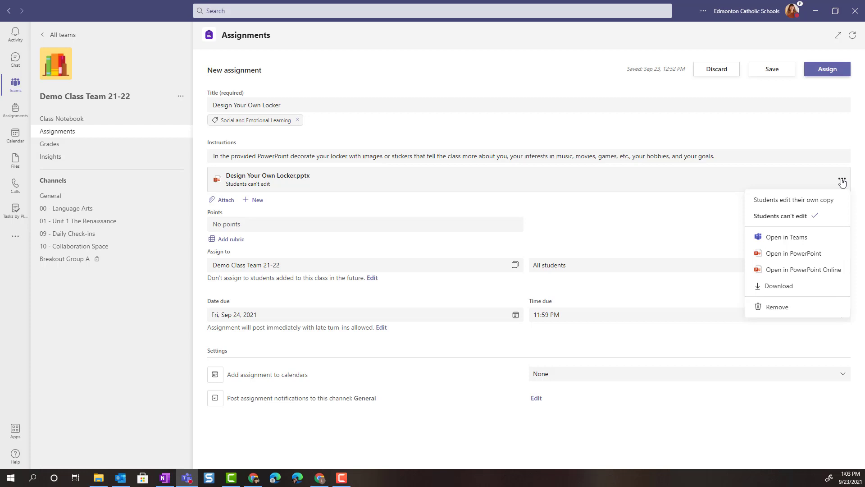
{"action": "left_click", "coordinate": [819, 205]}
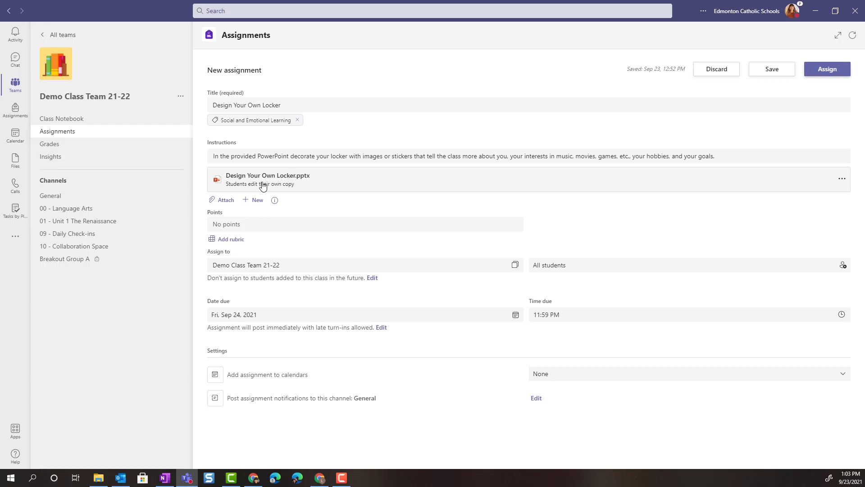
{"action": "left_click", "coordinate": [256, 203]}
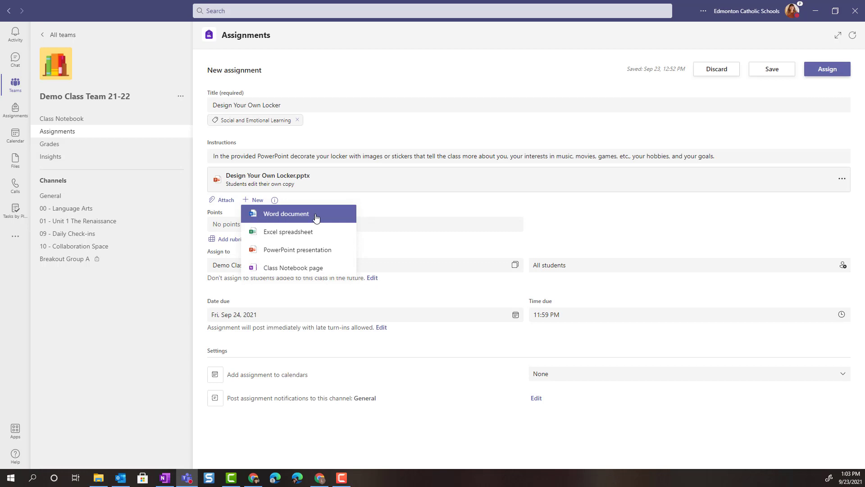
{"action": "left_click", "coordinate": [352, 258]}
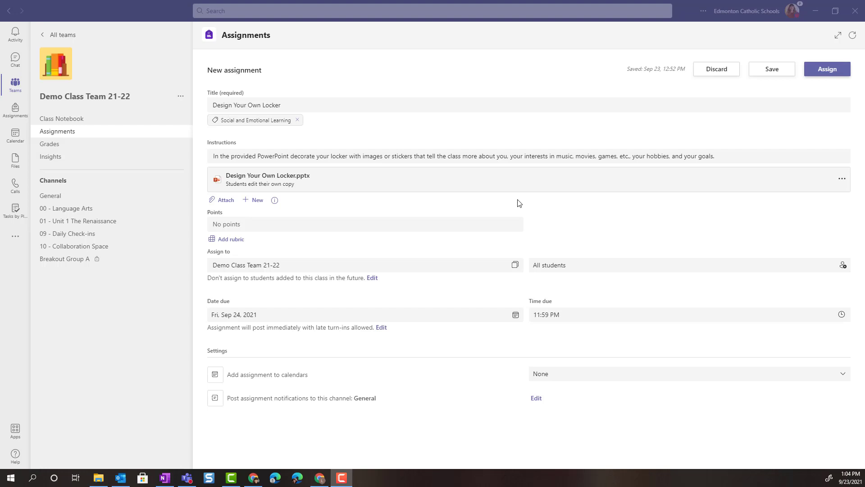
{"action": "left_click", "coordinate": [226, 200]}
{"action": "left_click", "coordinate": [228, 240]}
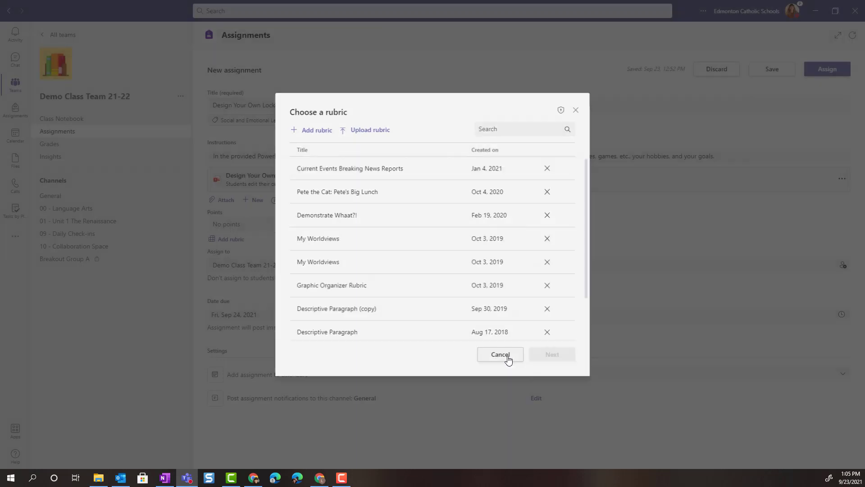
{"action": "left_click", "coordinate": [501, 355]}
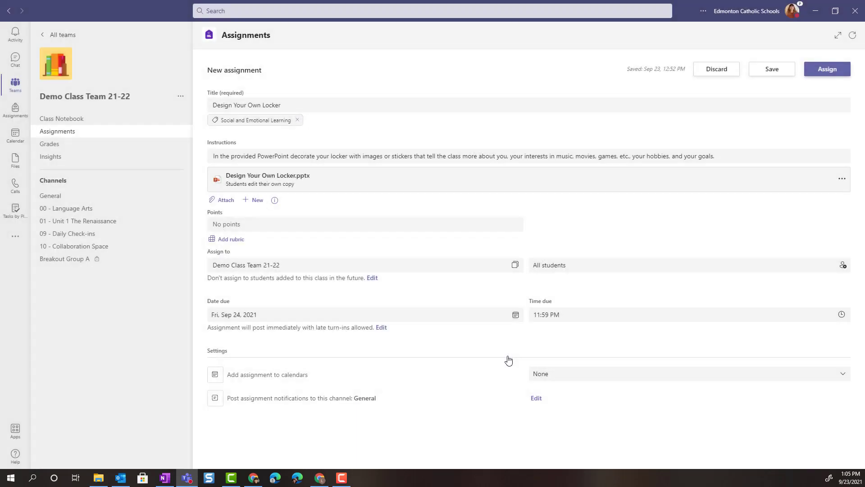
Set the assignment's points to 25
{"action": "left_click", "coordinate": [285, 228]}
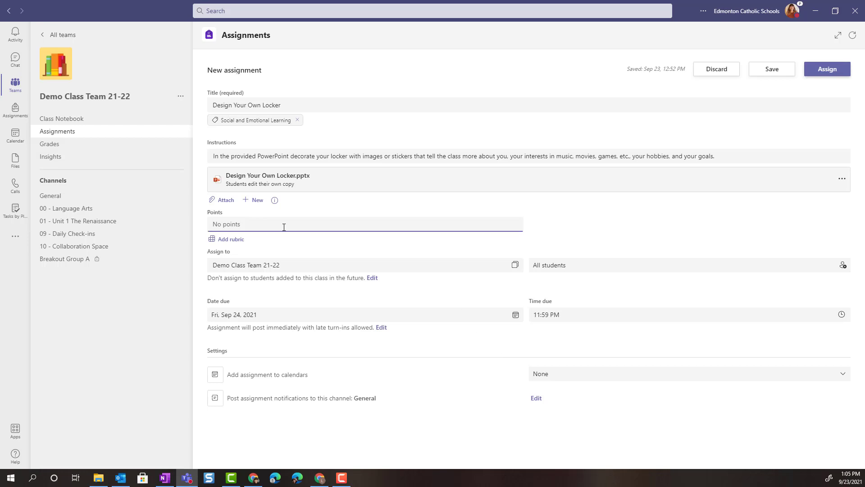
{"action": "type", "text": "25"}
Add EmTech Model Classroom to the classes receiving the assignment, and remove it again
{"action": "left_click", "coordinate": [318, 267]}
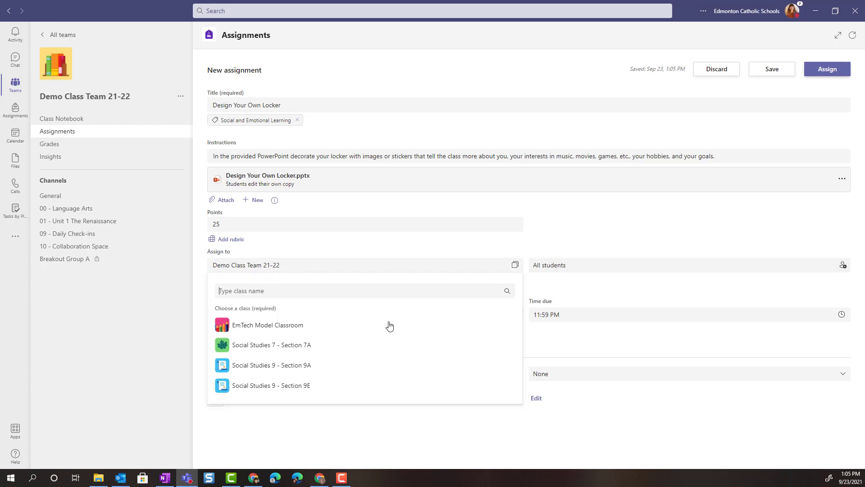
{"action": "left_click", "coordinate": [326, 330]}
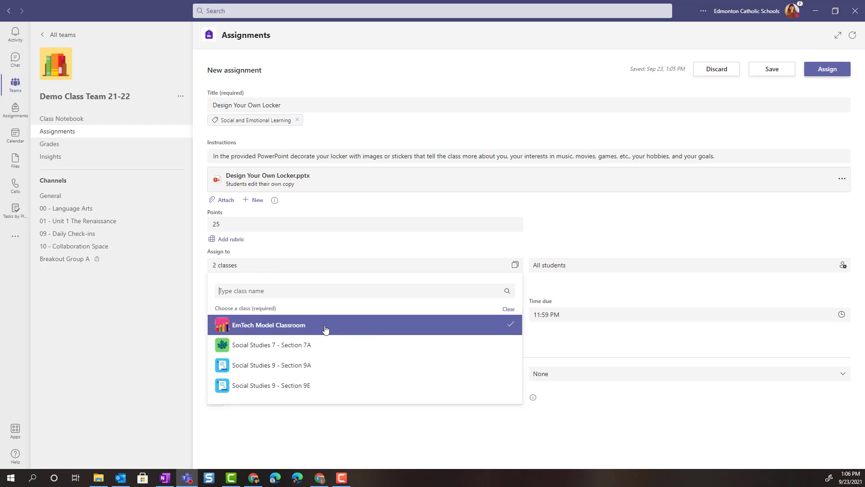
{"action": "left_click", "coordinate": [342, 255]}
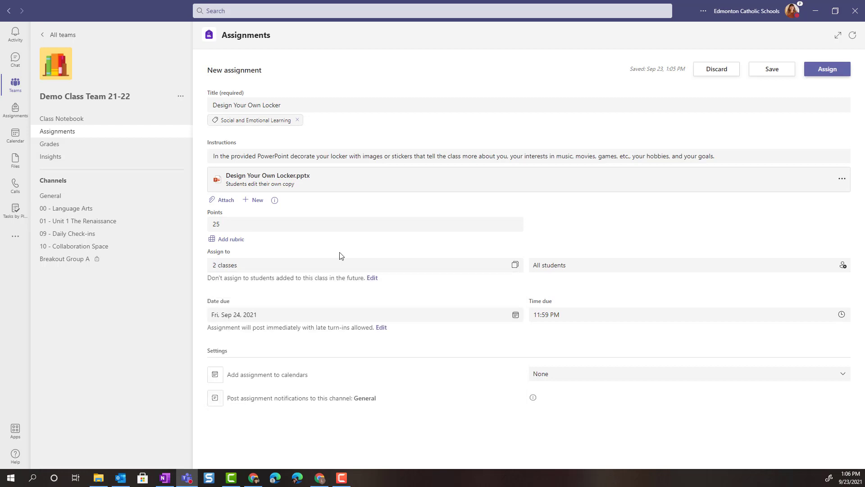
{"action": "left_click", "coordinate": [230, 267]}
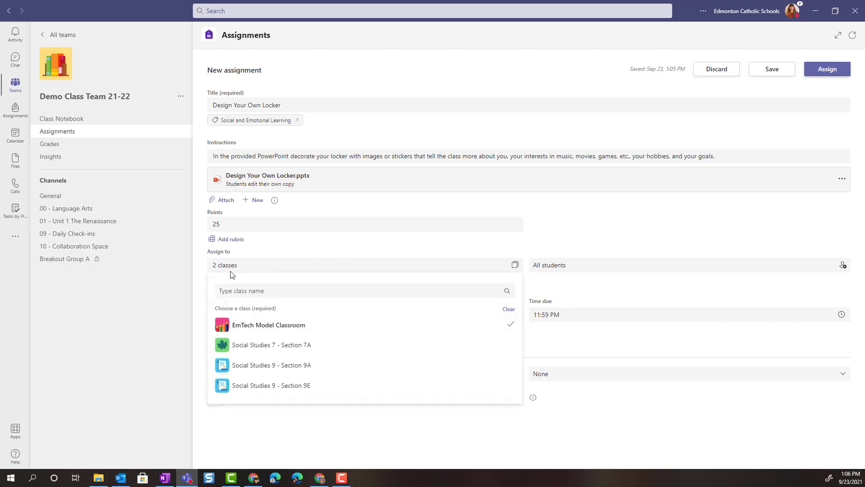
{"action": "left_click", "coordinate": [270, 324]}
{"action": "left_click", "coordinate": [398, 253]}
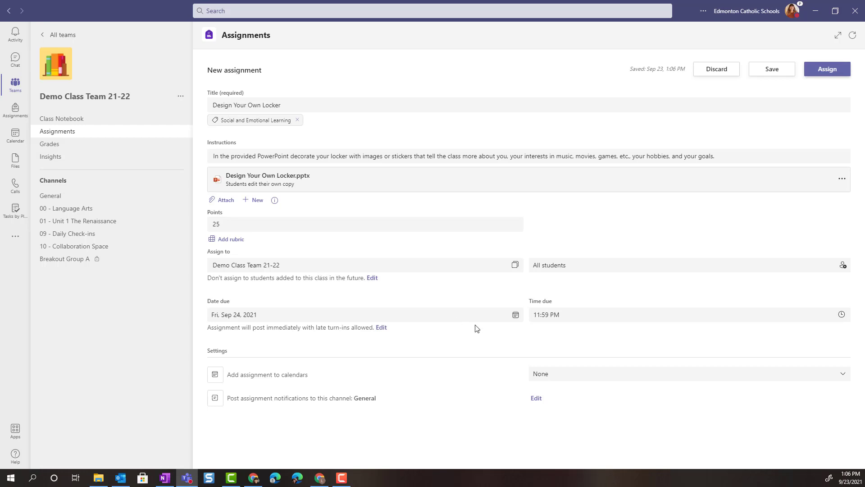
Assign the work to groups of students, randomly dividing the class into 2 groups
{"action": "left_click", "coordinate": [651, 272]}
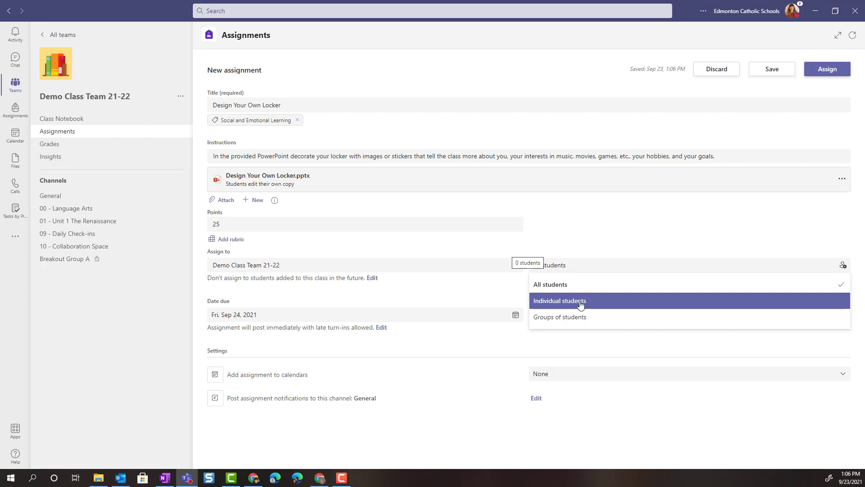
{"action": "left_click", "coordinate": [575, 317]}
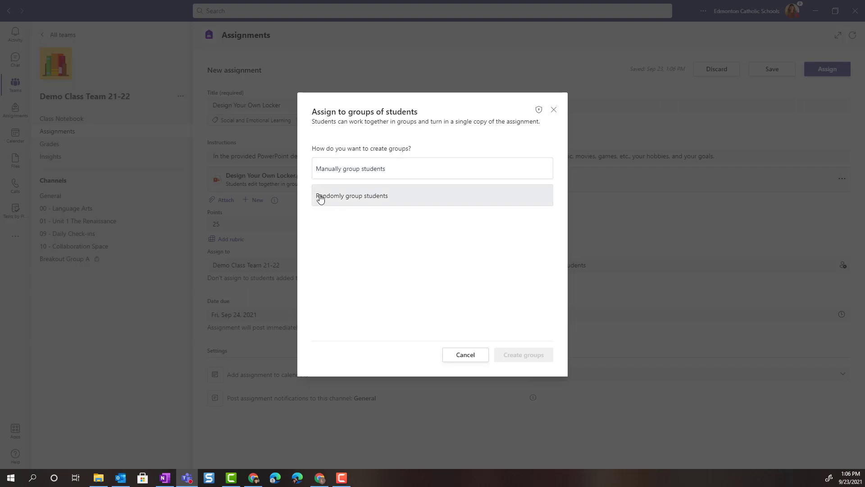
{"action": "left_click", "coordinate": [387, 200]}
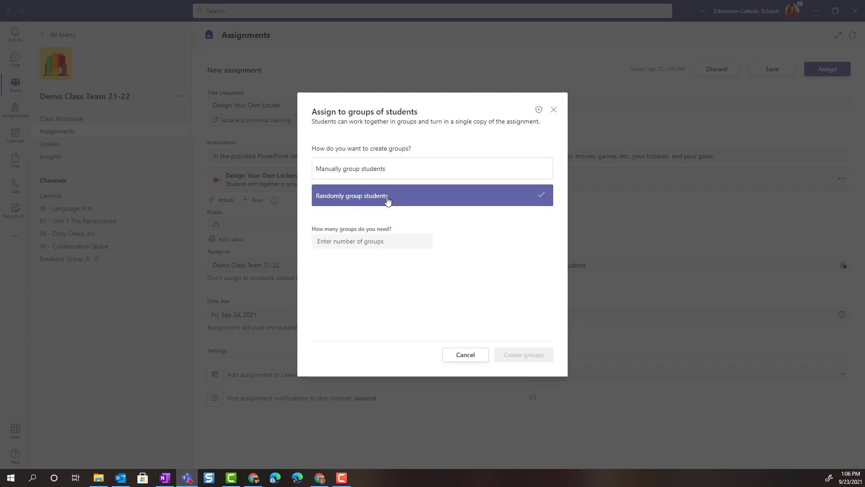
{"action": "left_click", "coordinate": [372, 242]}
{"action": "type", "text": "2"}
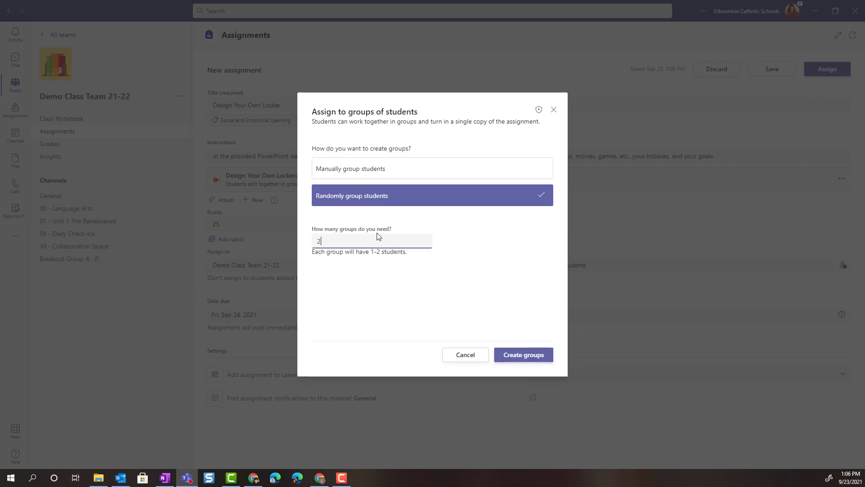
{"action": "left_click", "coordinate": [525, 356]}
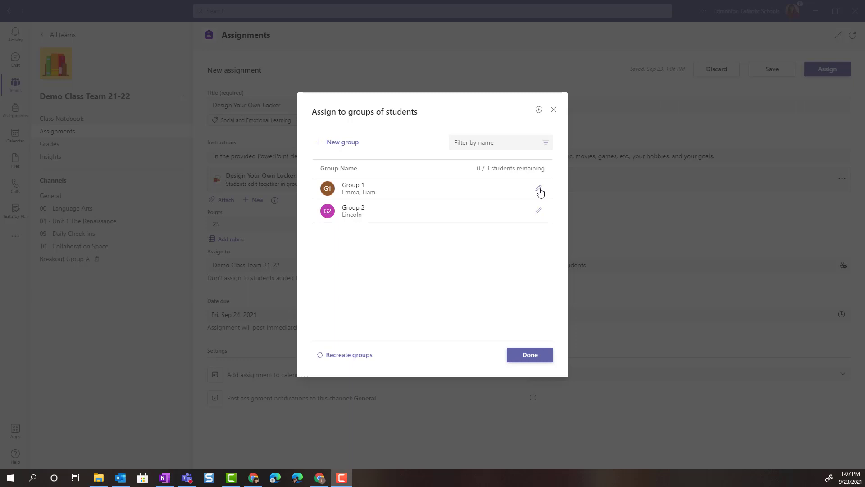
{"action": "left_click", "coordinate": [539, 189]}
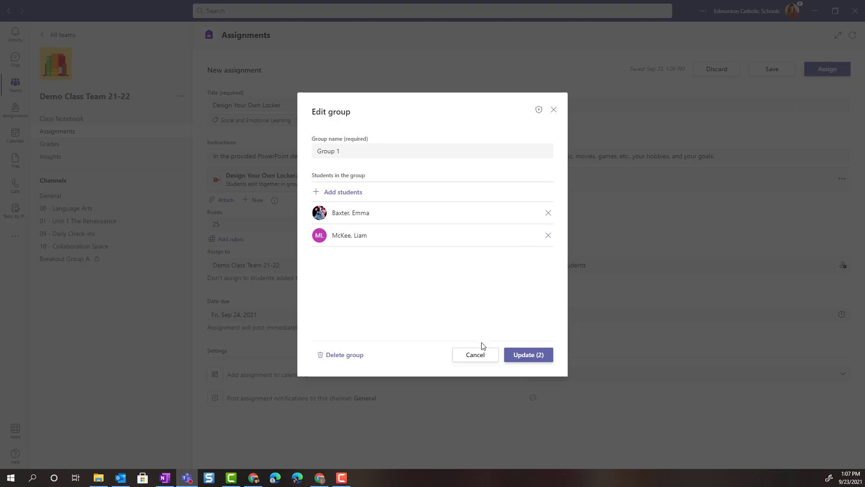
{"action": "left_click", "coordinate": [481, 358]}
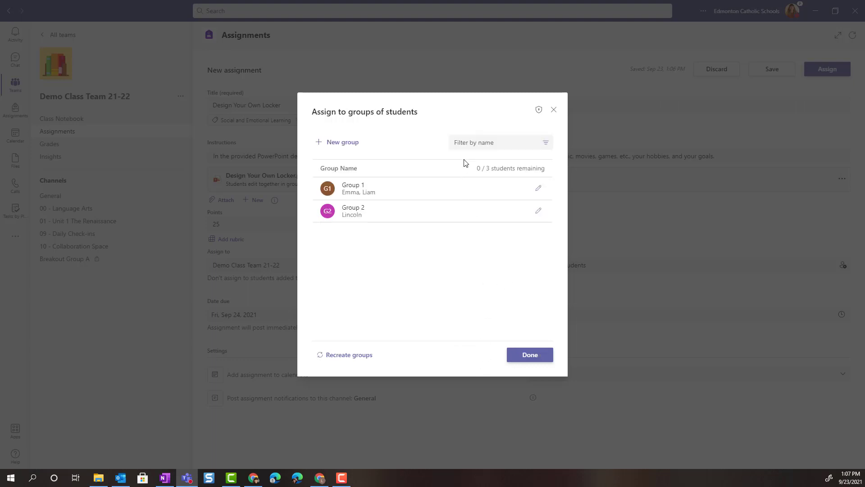
{"action": "left_click", "coordinate": [529, 356]}
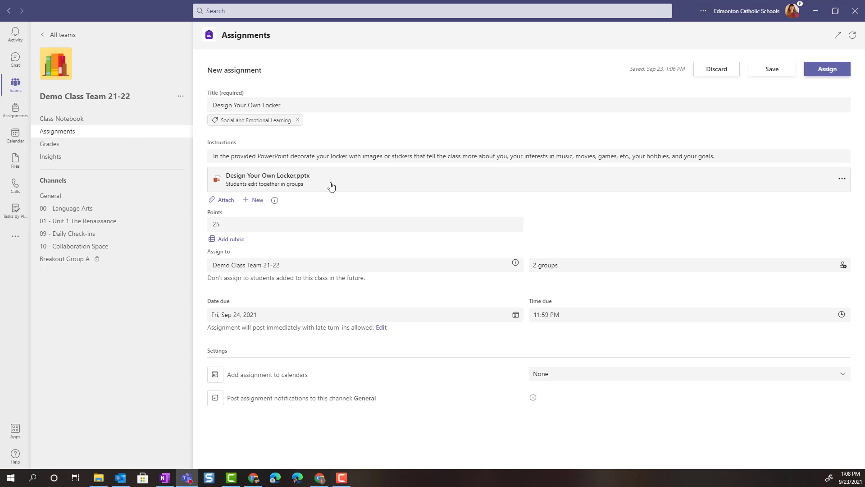
Set the assignment's due date to Thu, Sep 30, 2021
{"action": "left_click", "coordinate": [273, 316]}
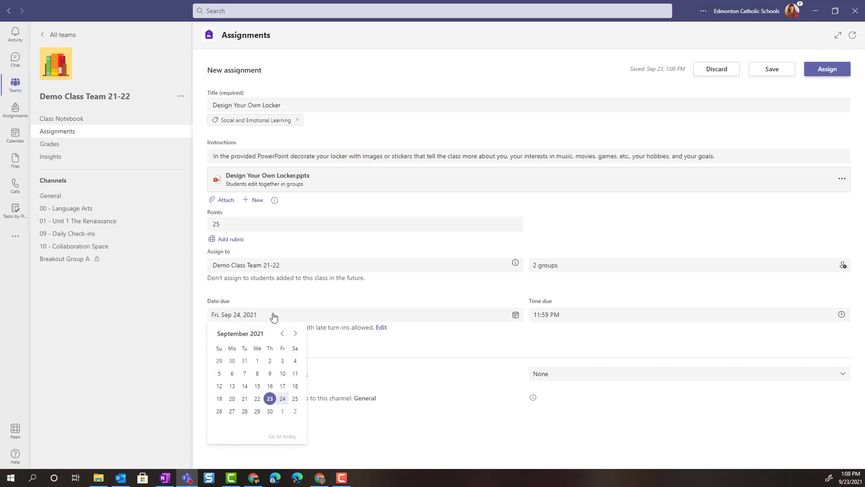
{"action": "left_click", "coordinate": [270, 412]}
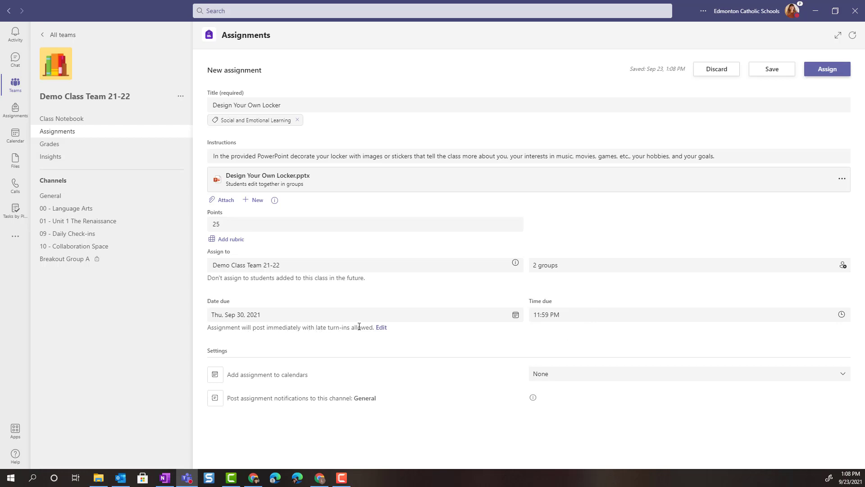
Schedule the assignment to post in the future, on Fri, Sep 24, 2021 at 8:00 AM
{"action": "left_click", "coordinate": [382, 328]}
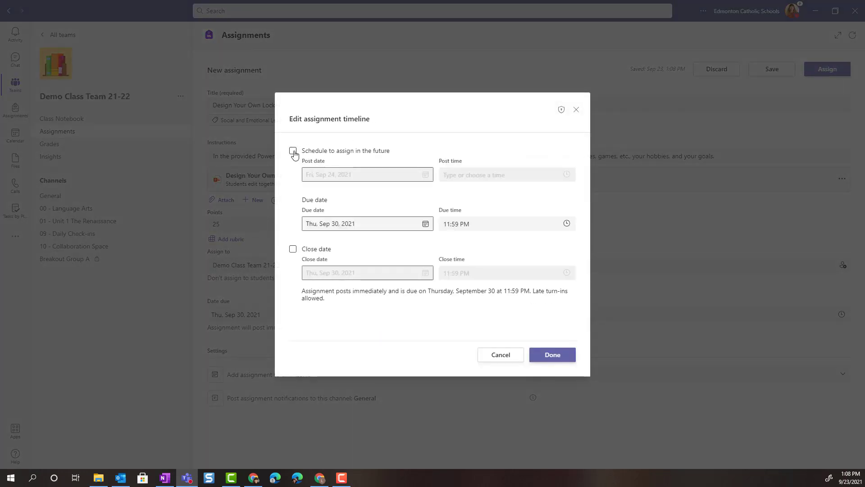
{"action": "left_click", "coordinate": [293, 151]}
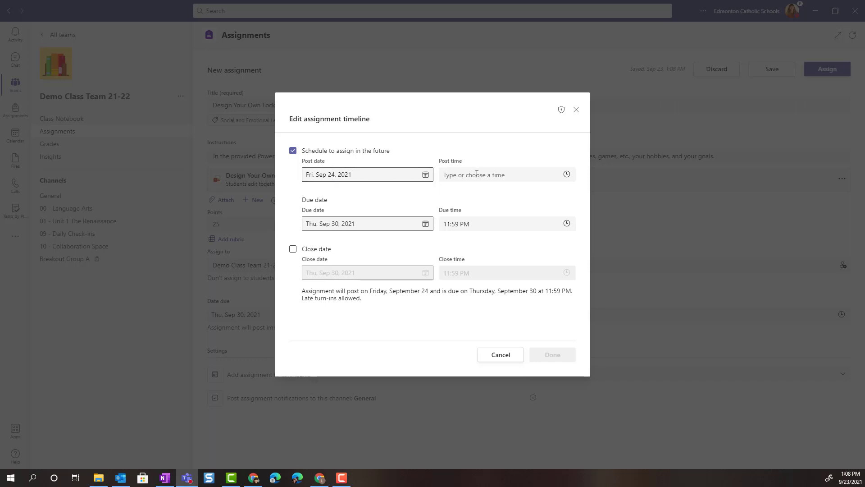
{"action": "type", "text": "8"}
{"action": "left_click", "coordinate": [461, 198]}
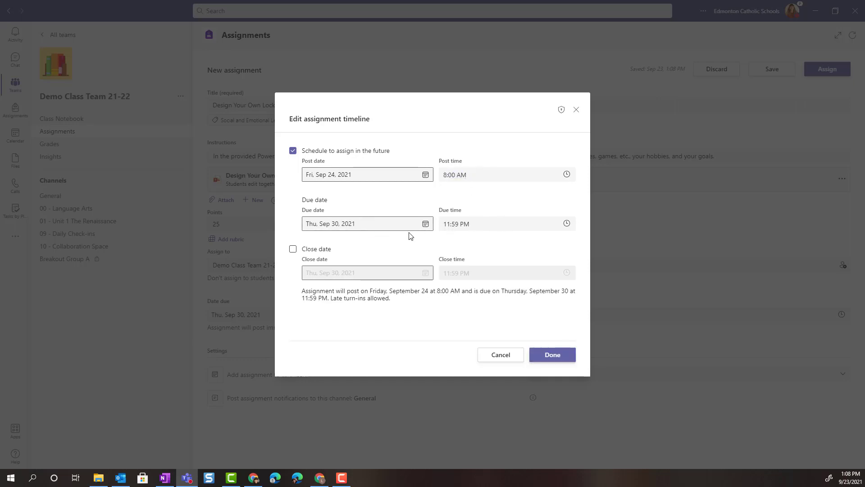
Enable a close date of Mon, Oct 4, 2021 for late turn-ins and save the assignment timeline
{"action": "left_click", "coordinate": [294, 249]}
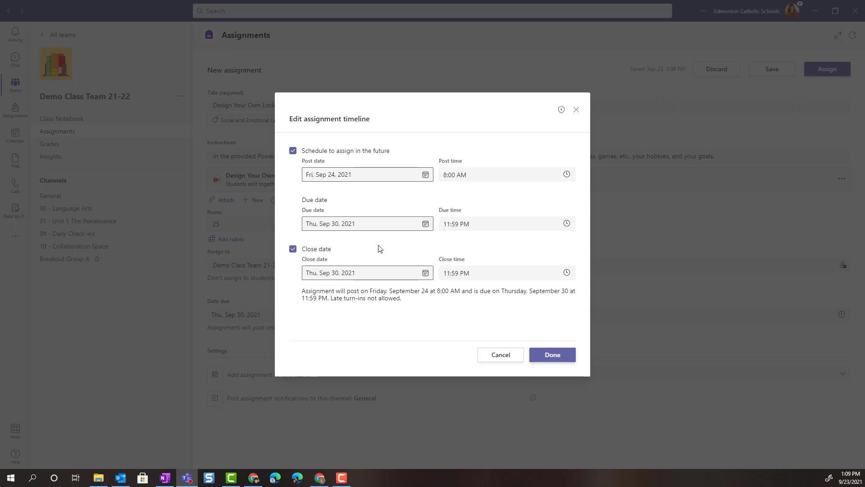
{"action": "left_click", "coordinate": [426, 274]}
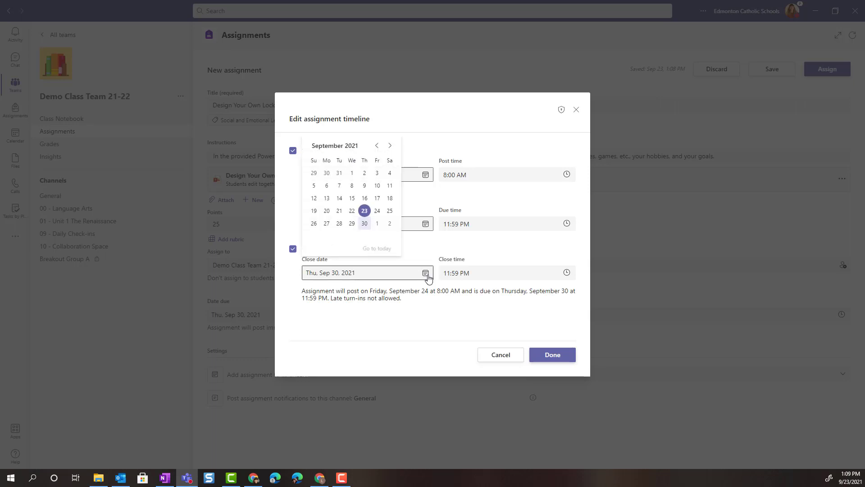
{"action": "left_click", "coordinate": [389, 145]}
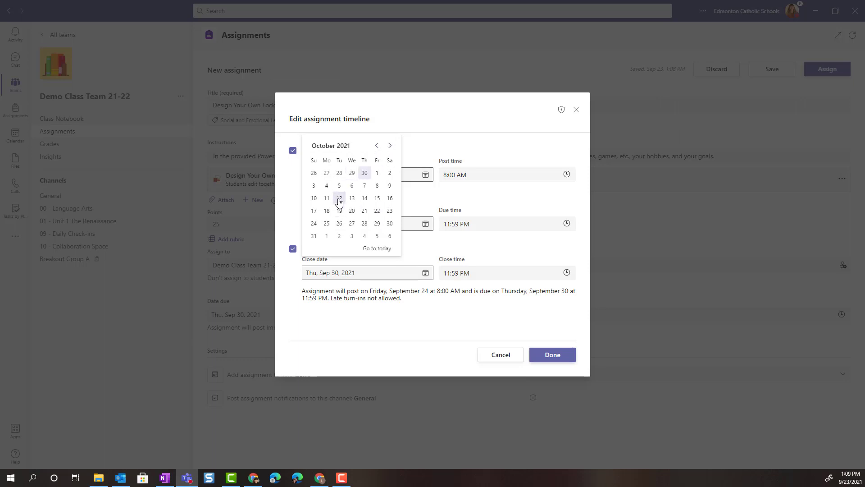
{"action": "left_click", "coordinate": [326, 185]}
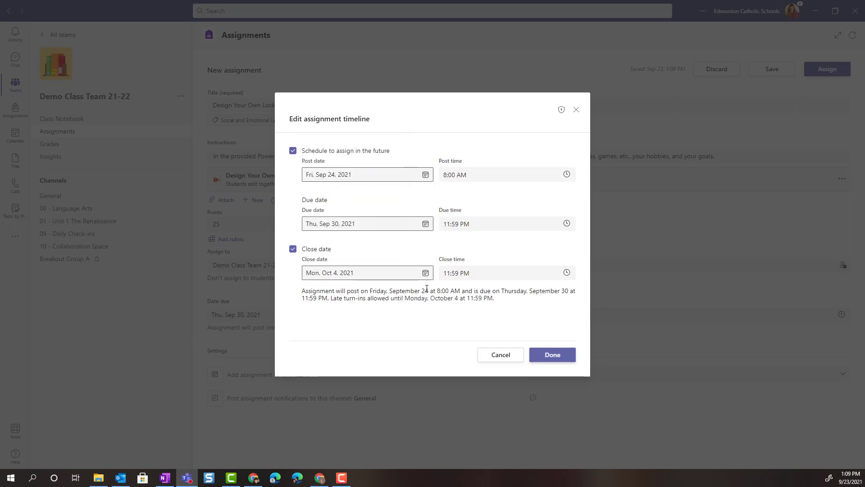
{"action": "left_click", "coordinate": [552, 355]}
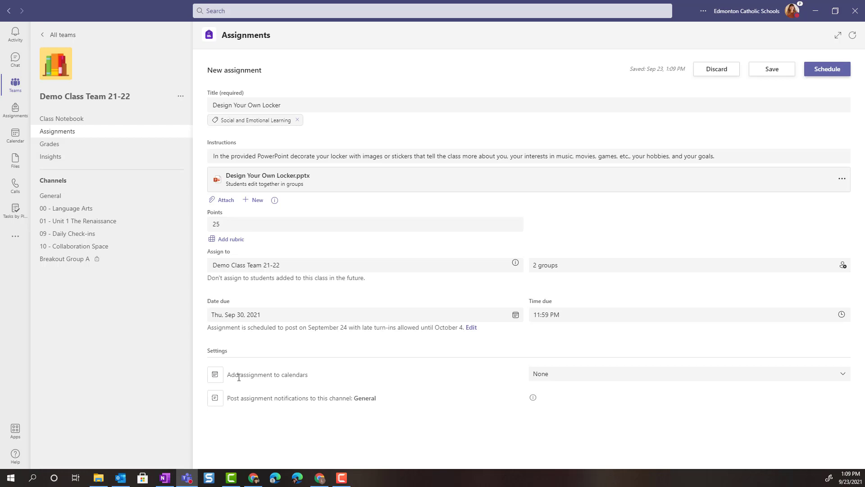
Add the assignment to the calendars of "Students and me"
{"action": "left_click", "coordinate": [558, 376]}
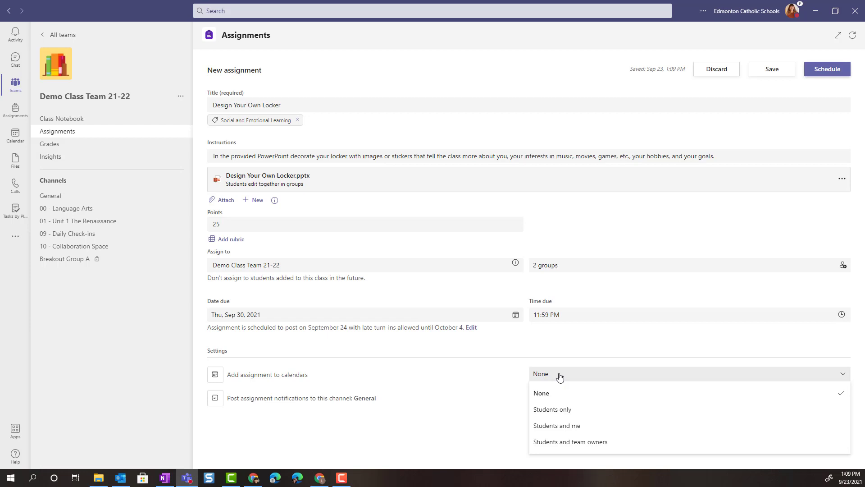
{"action": "left_click", "coordinate": [563, 426]}
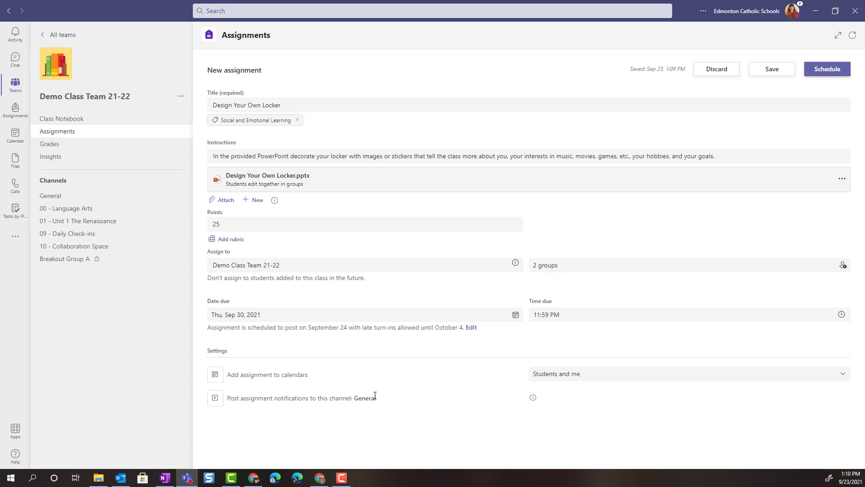
{"action": "left_click", "coordinate": [557, 270]}
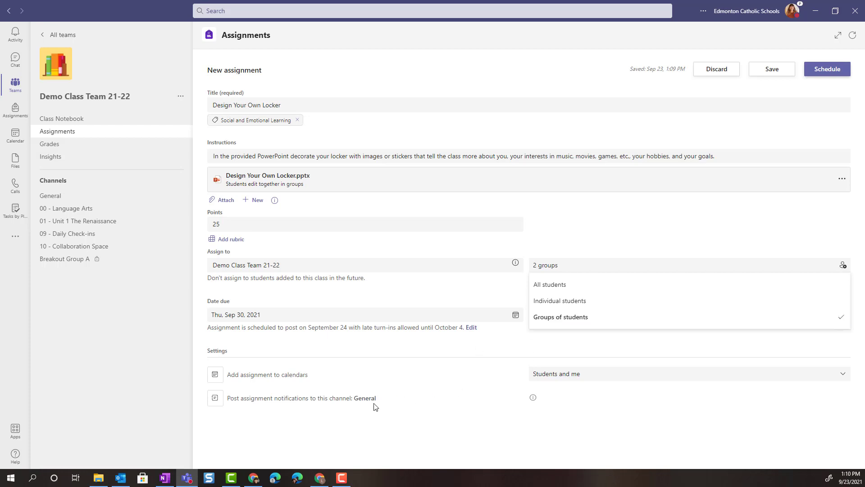
{"action": "left_click", "coordinate": [467, 424]}
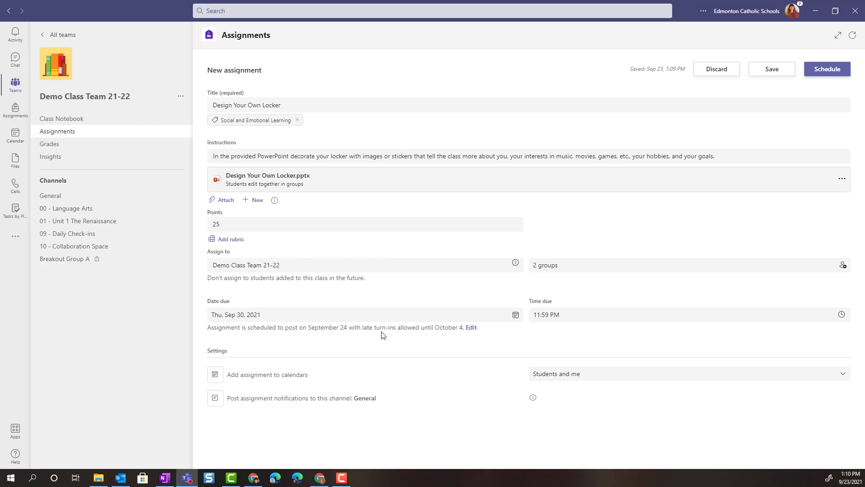
Schedule the completed Design Your Own Locker assignment
{"action": "left_click", "coordinate": [825, 72]}
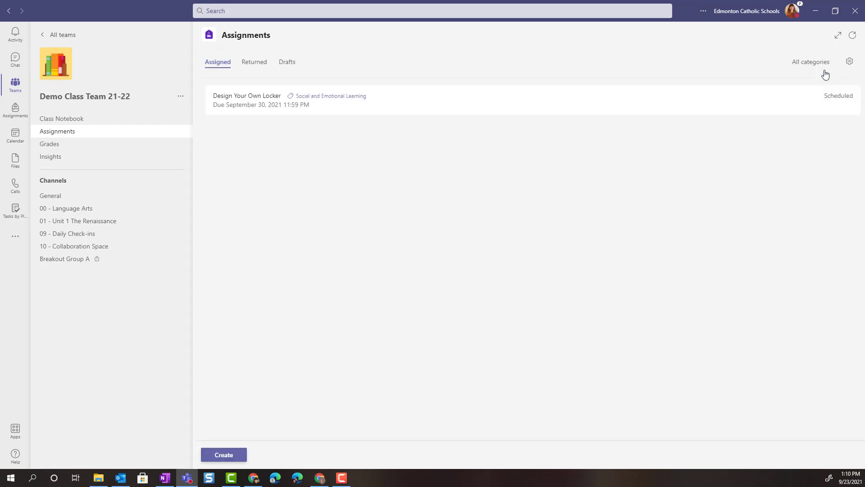